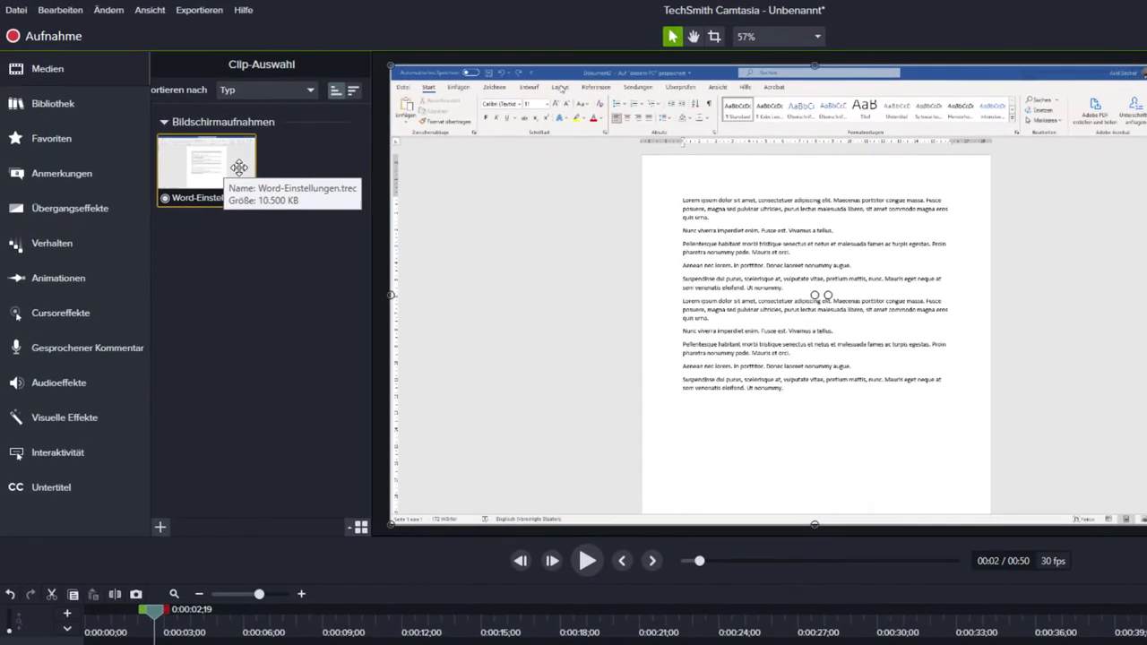
View the file details of the Word-Einstellungen recording, including its dimensions and duration
right_click(239, 167)
left_click(292, 352)
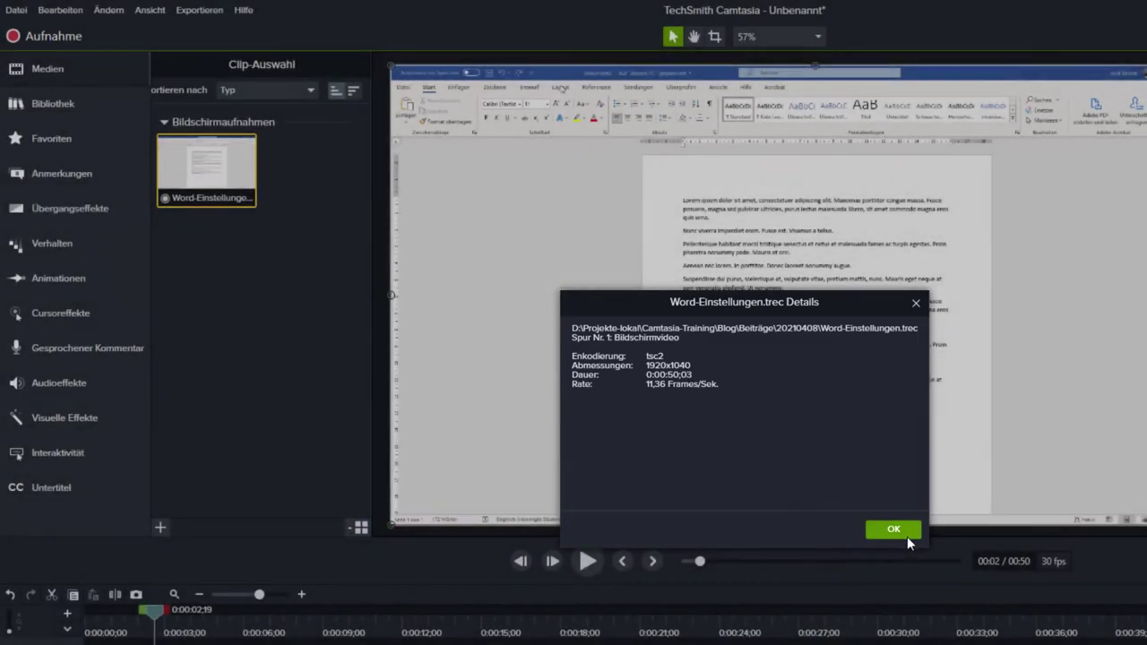
left_click(895, 530)
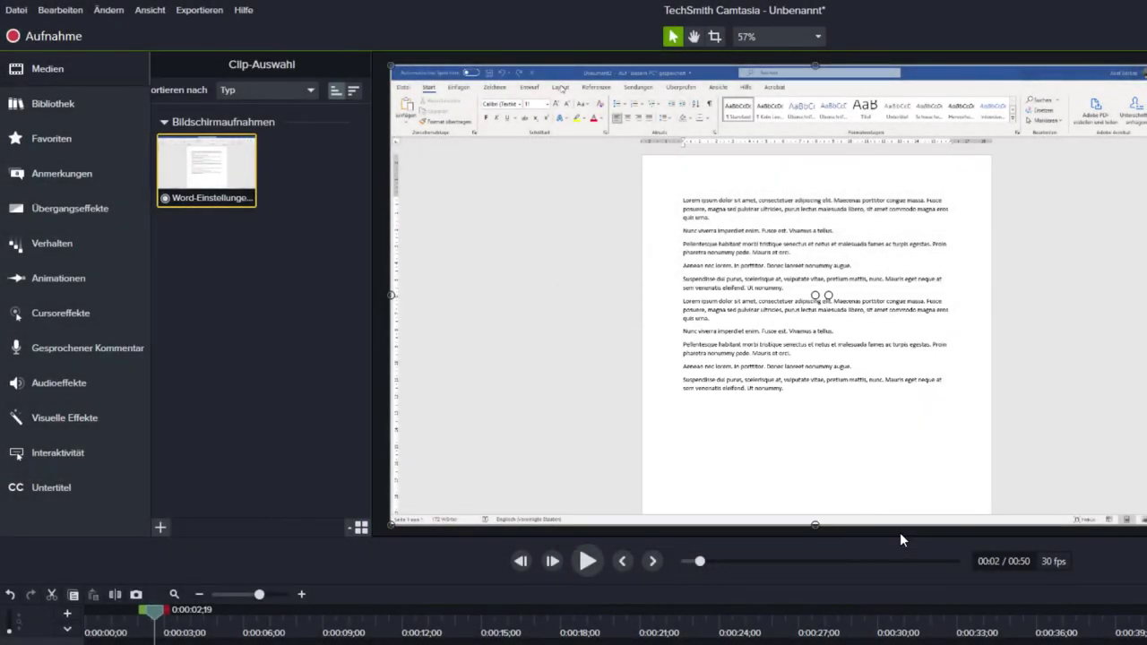
Set the canvas dimensions to 1080p HD (1920x1080) and move the recording up flush with the canvas's upper edge
left_click(820, 36)
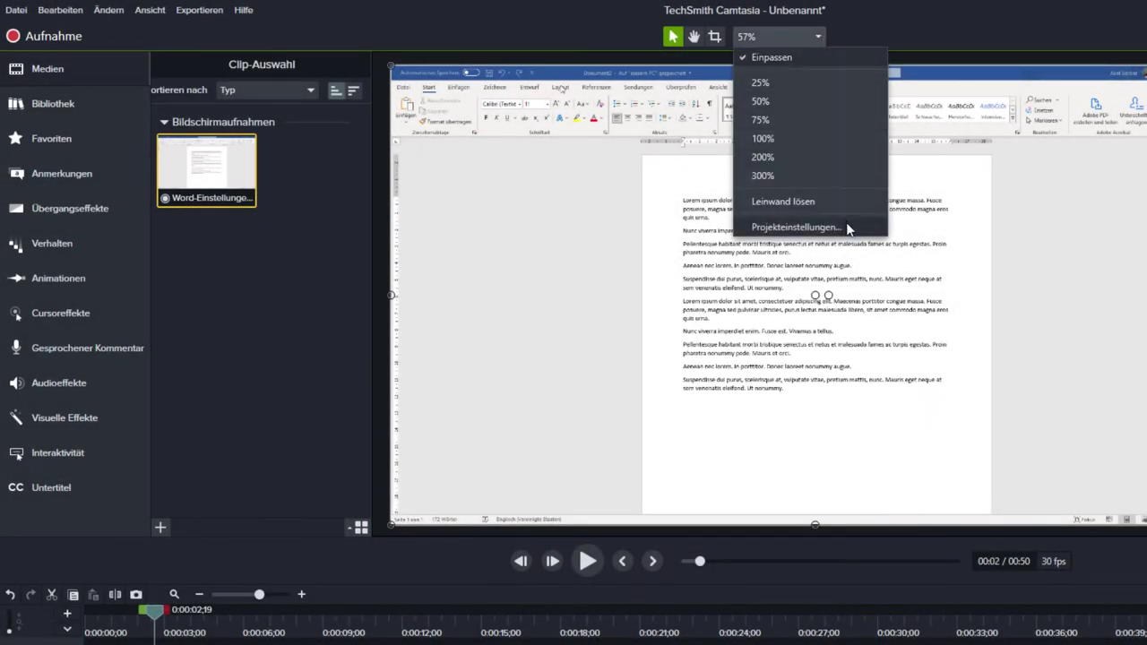
left_click(848, 230)
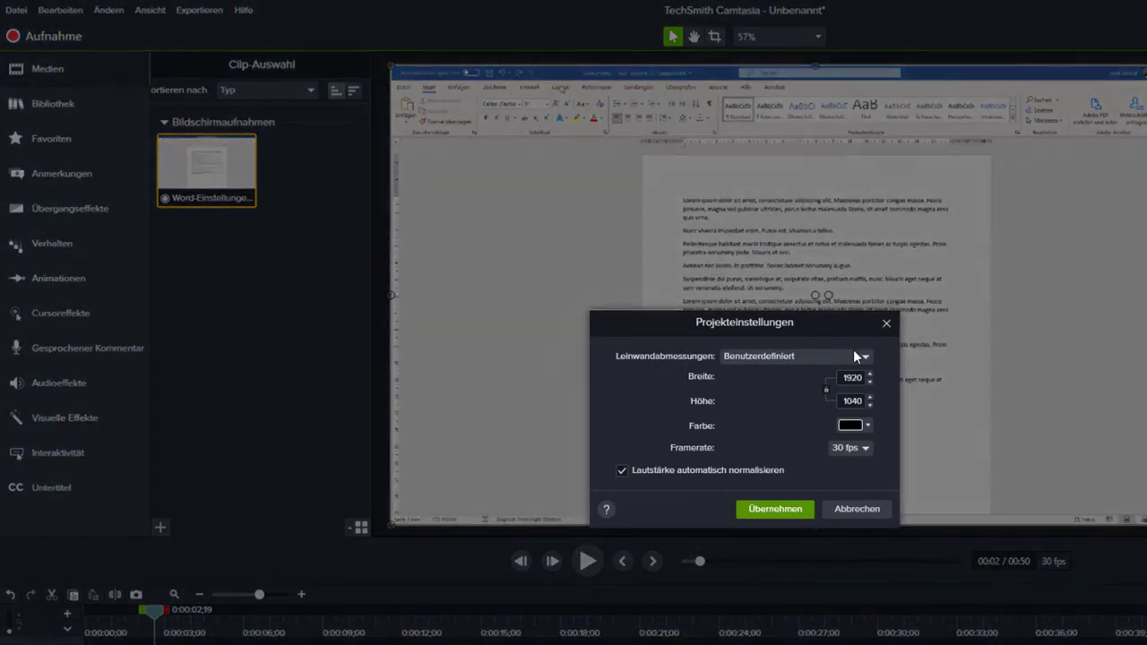
left_click(851, 356)
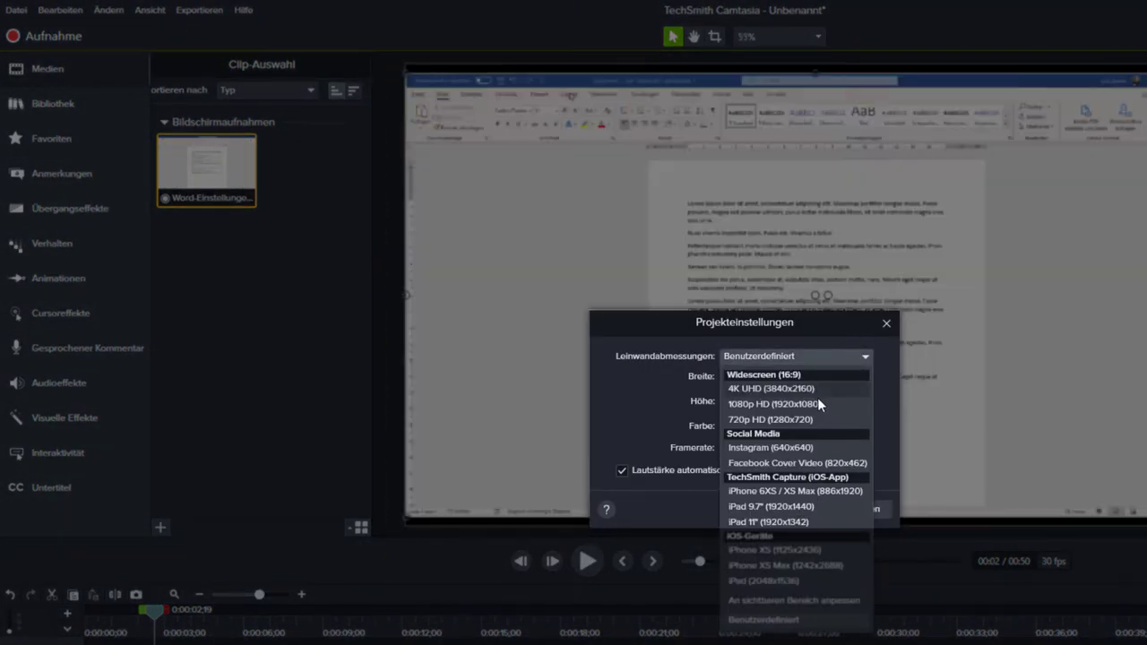
left_click(815, 403)
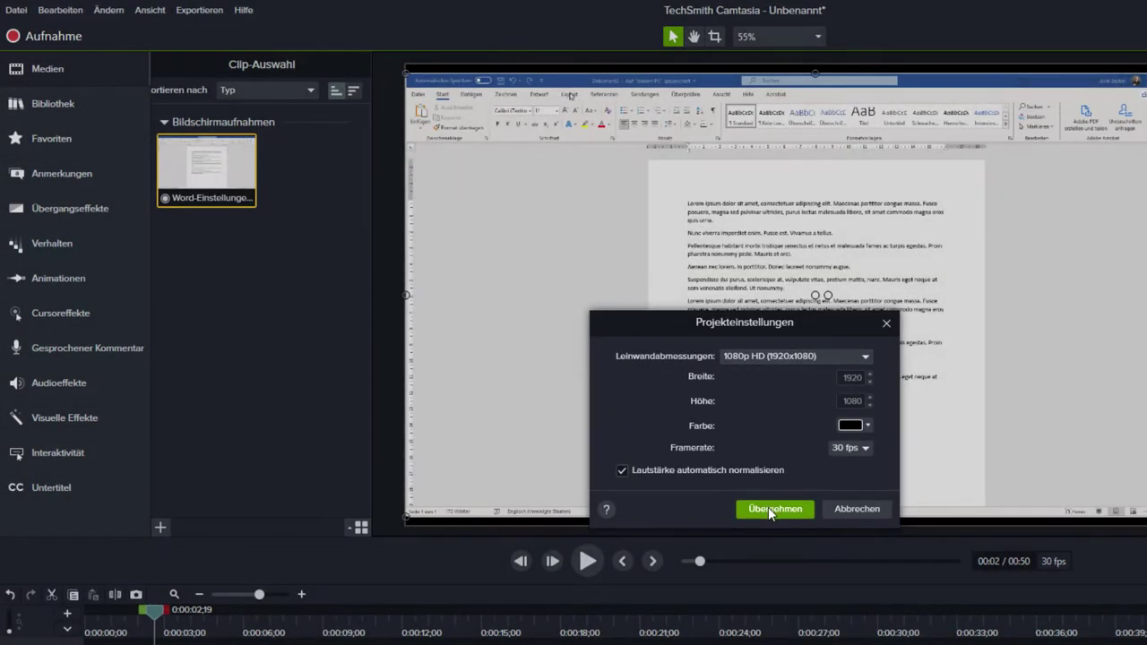
left_click(769, 508)
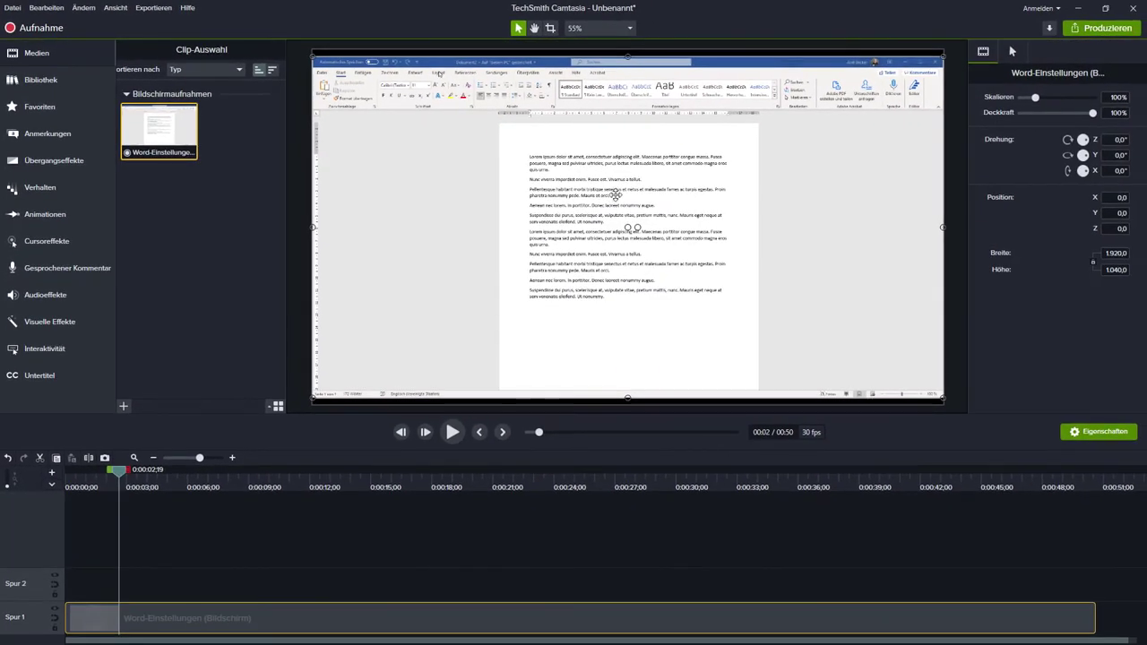
left_click_drag(697, 229, 697, 221)
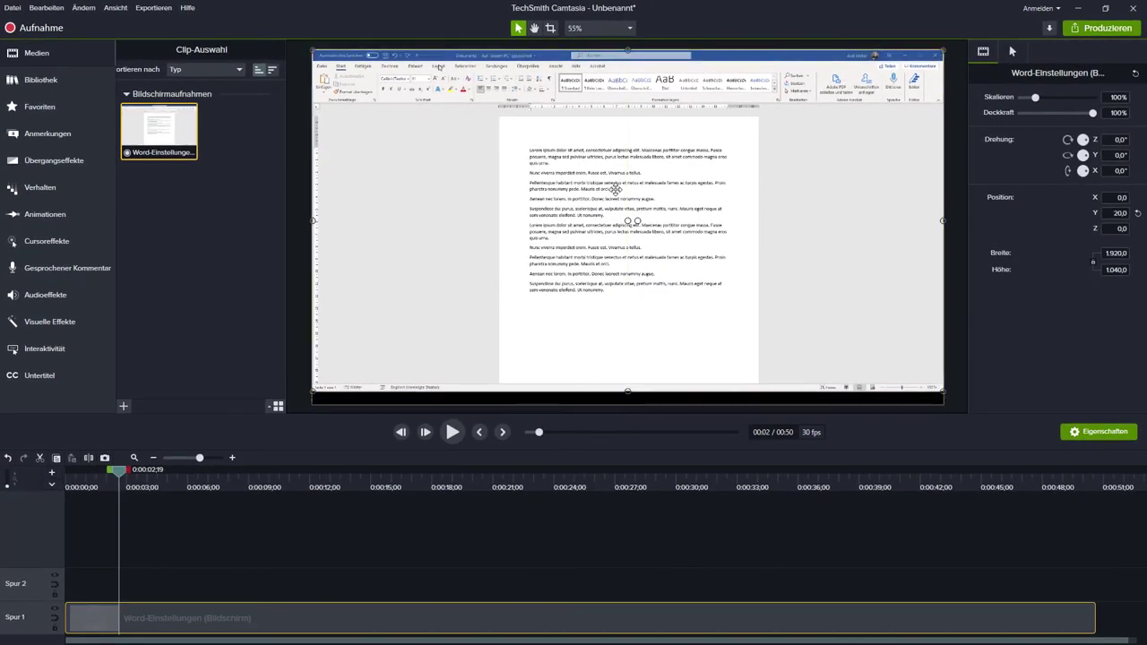
left_click(529, 398)
Add a white rectangle shape annotation and resize it to fill the black strip beneath the recording across the full canvas width
left_click(73, 134)
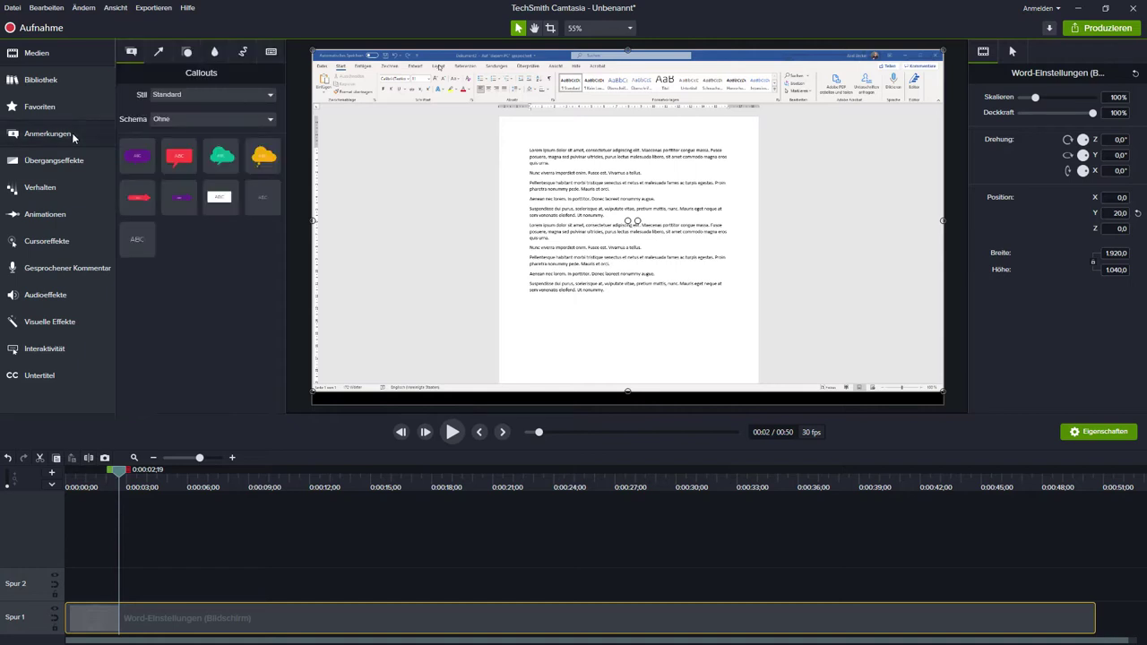
left_click(209, 93)
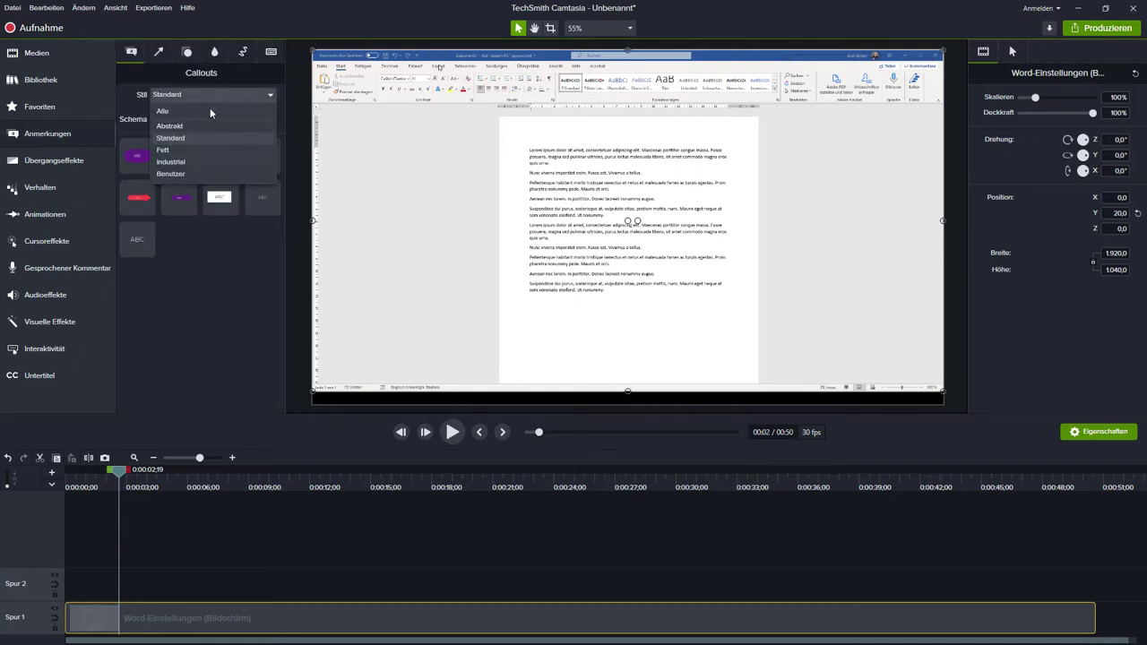
left_click(206, 111)
scroll(266, 296, "down", 3)
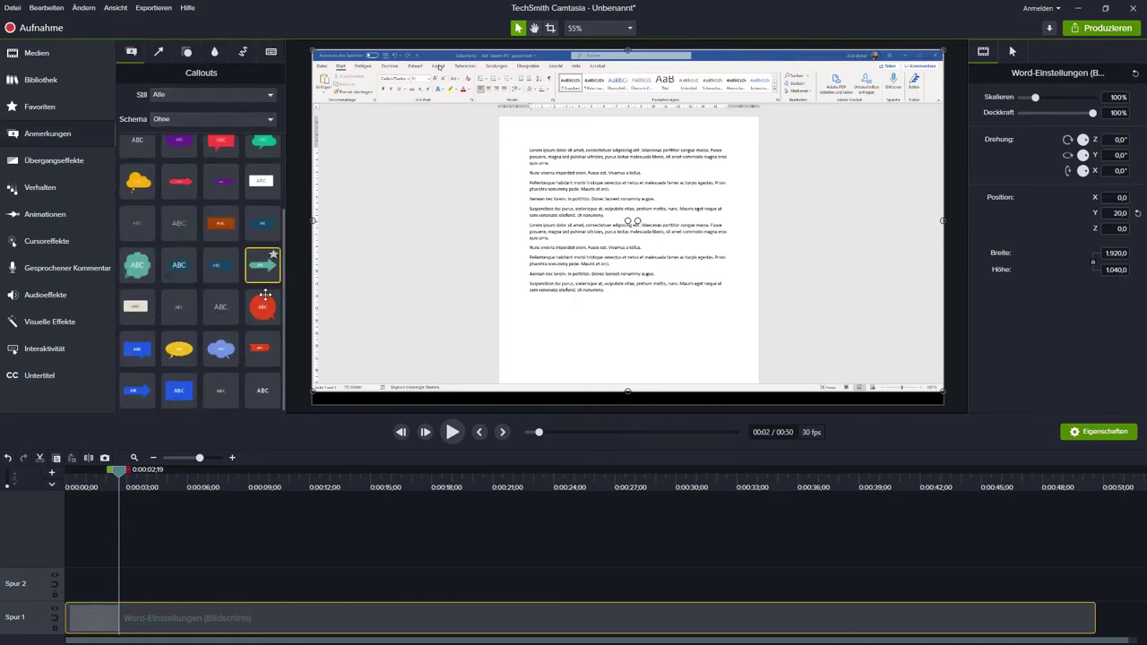
left_click(186, 51)
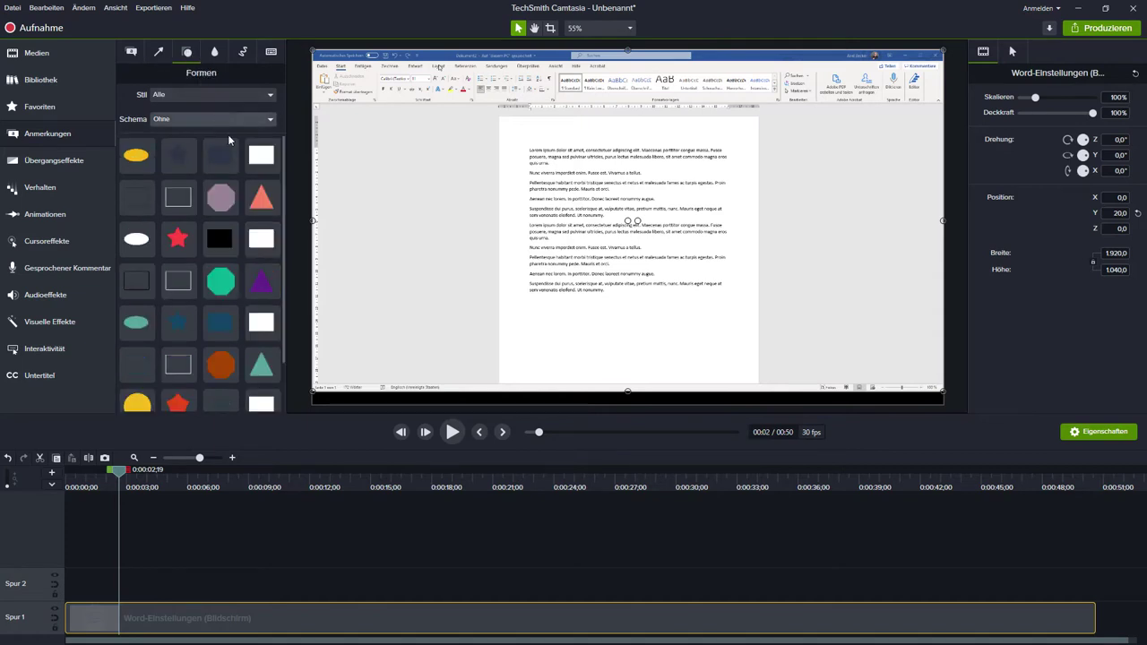
scroll(222, 224, "down", 2)
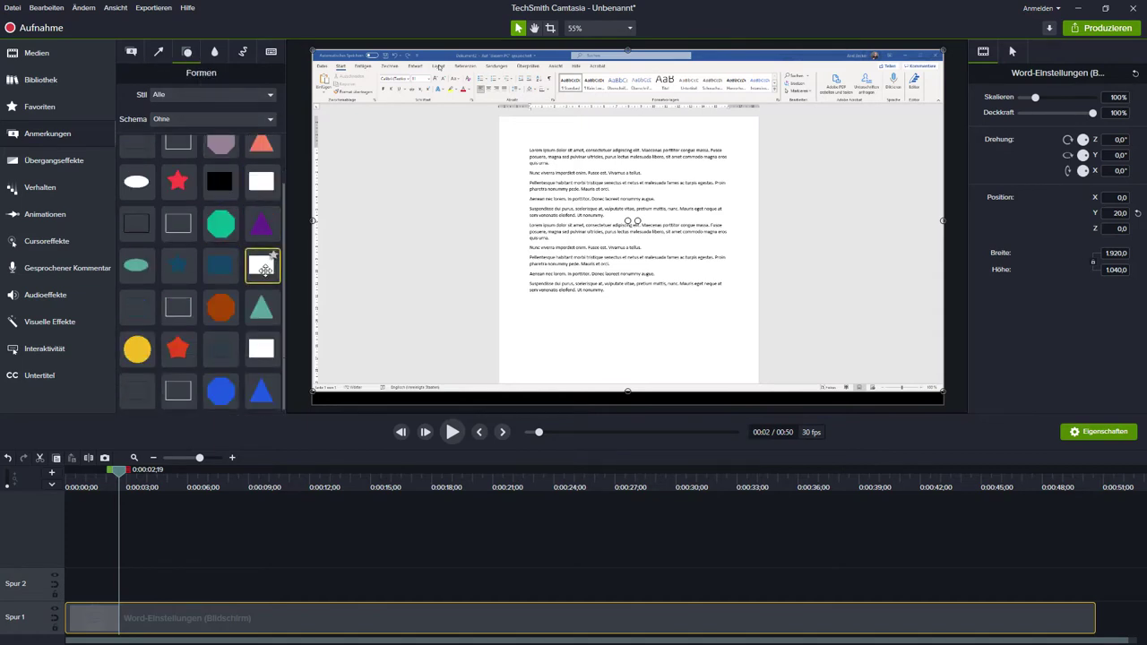
left_click_drag(265, 269, 356, 384)
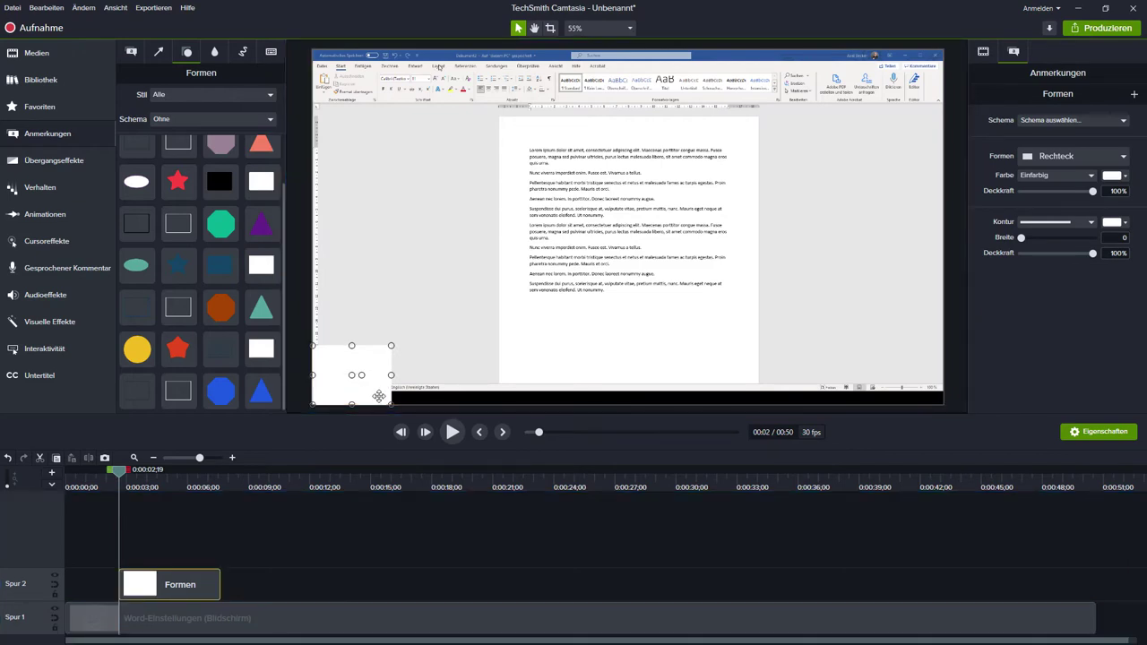
left_click_drag(391, 346, 940, 396)
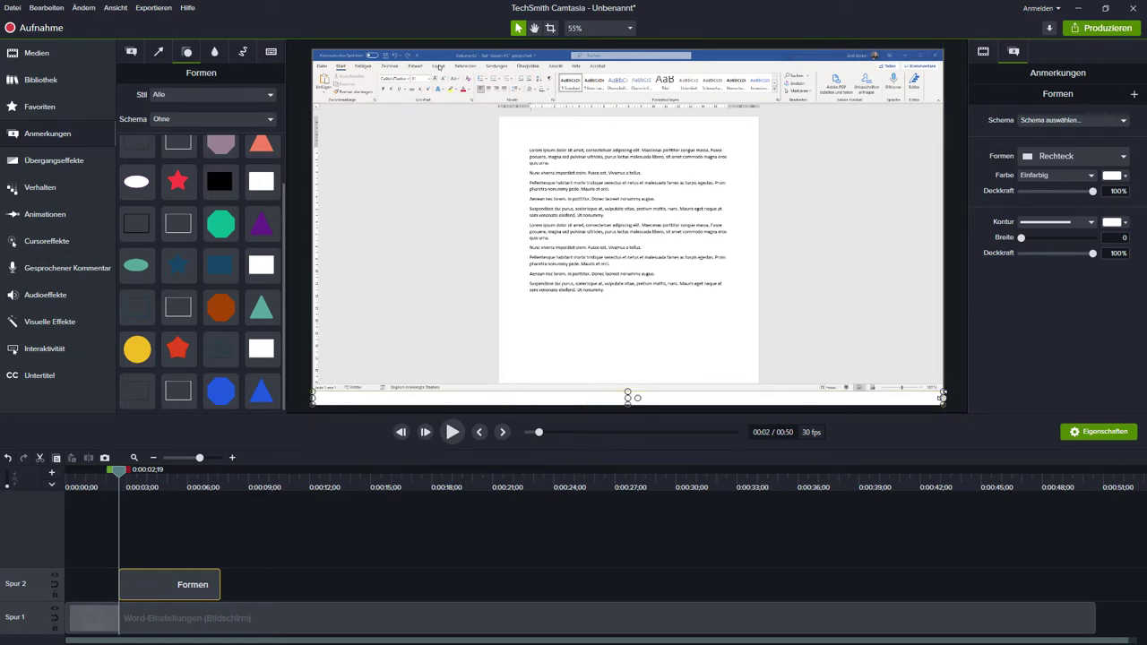
Fill the rectangle with the blue sampled from the Word title bar in the recording
left_click(1122, 177)
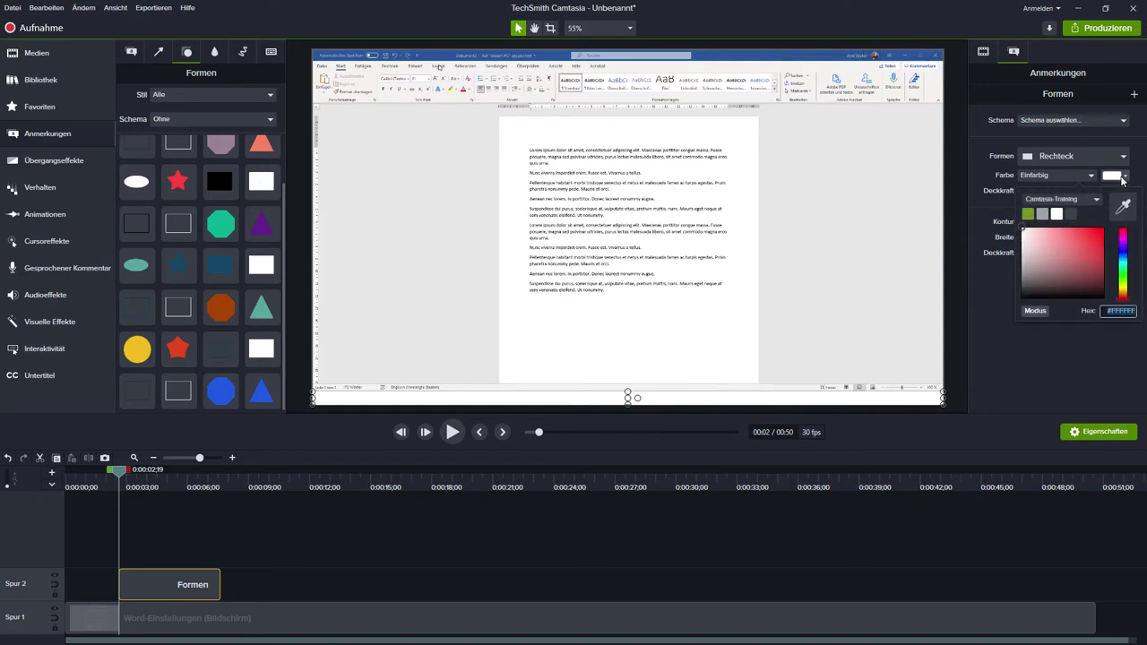
left_click(1123, 206)
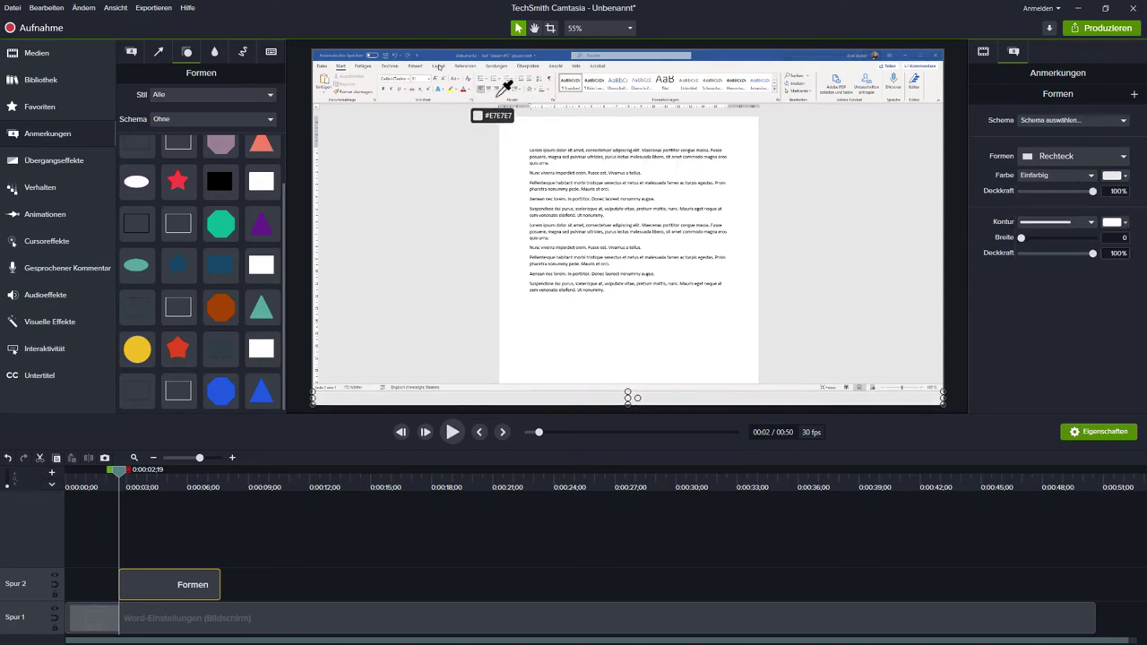
left_click(705, 51)
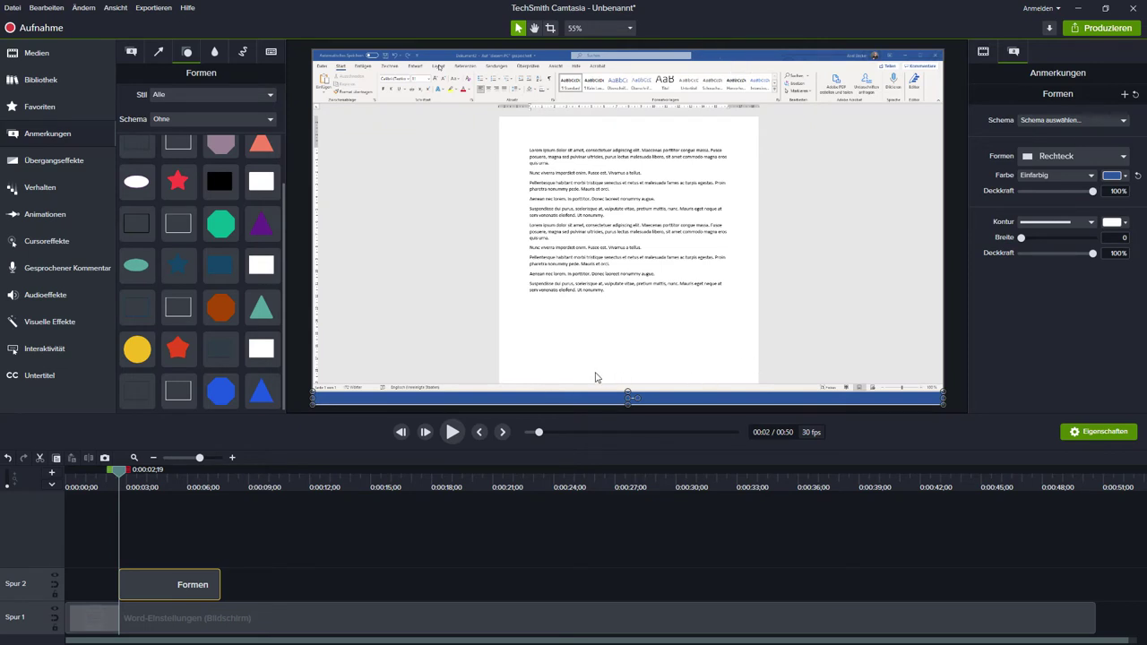
Apply the Camtasia-Training theme to the rectangle and fill it with the green from that theme's palette
left_click(1048, 120)
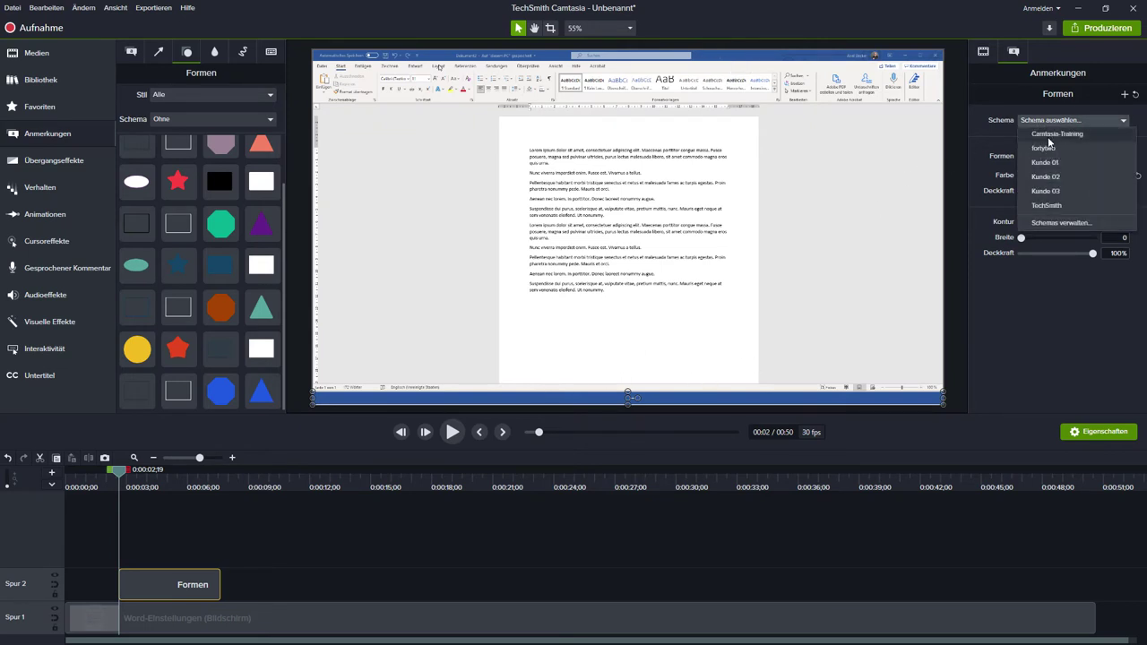
left_click(1050, 134)
left_click(1117, 179)
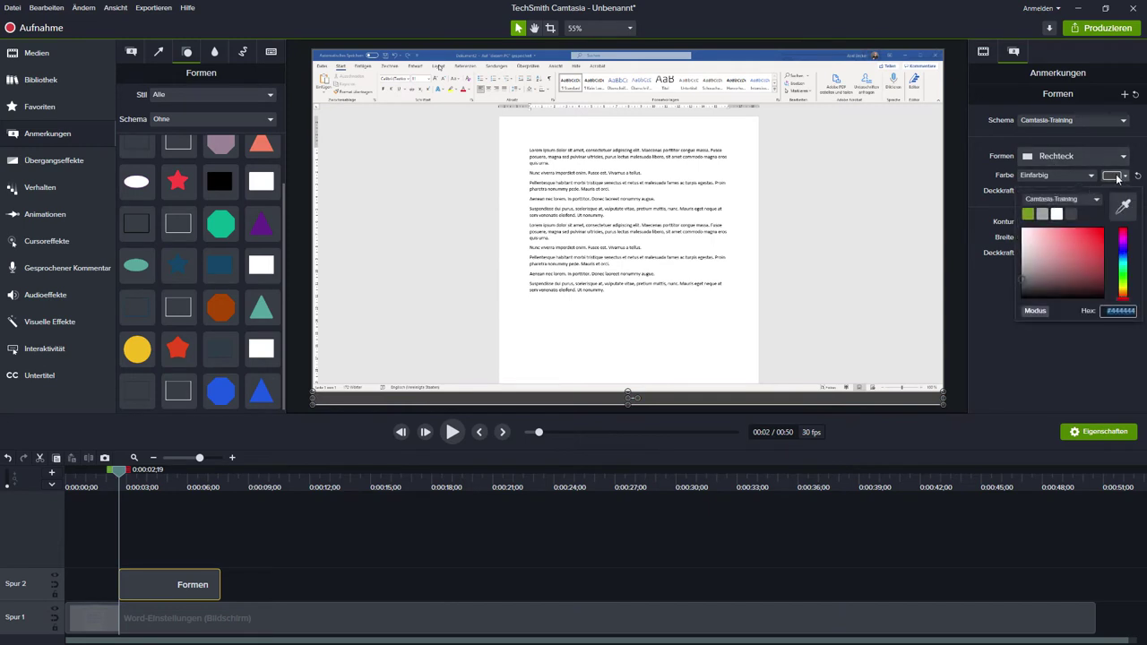
left_click(1028, 214)
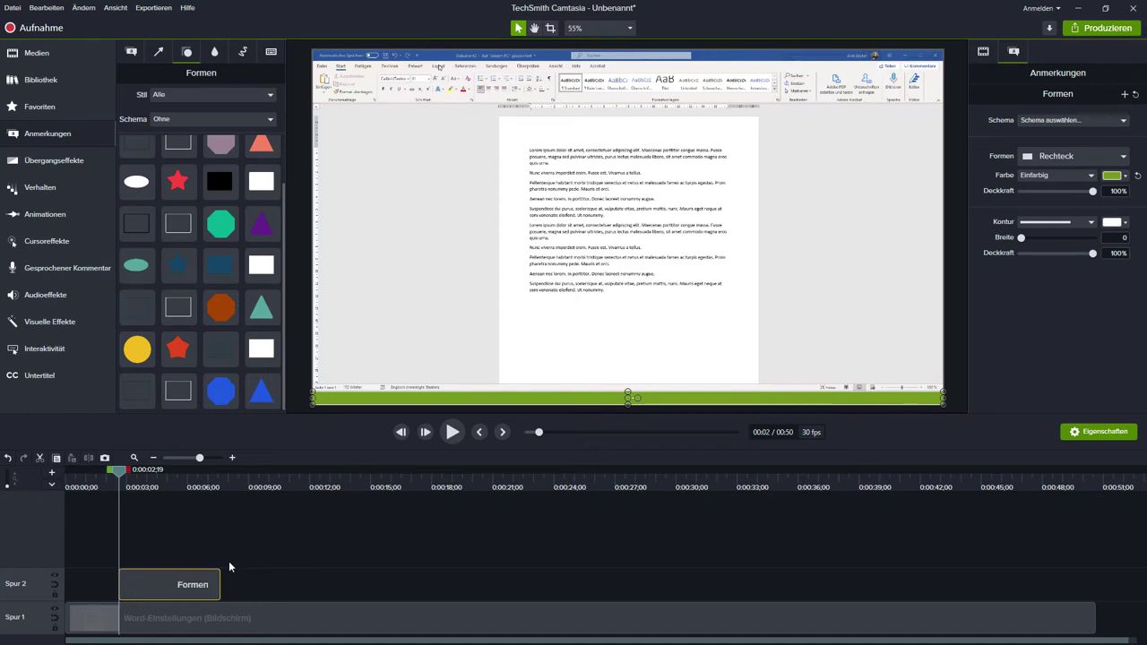
Move the rectangle's clip on Spur 2 to the timeline start and extend it to the end of the recording
left_click_drag(146, 584, 83, 584)
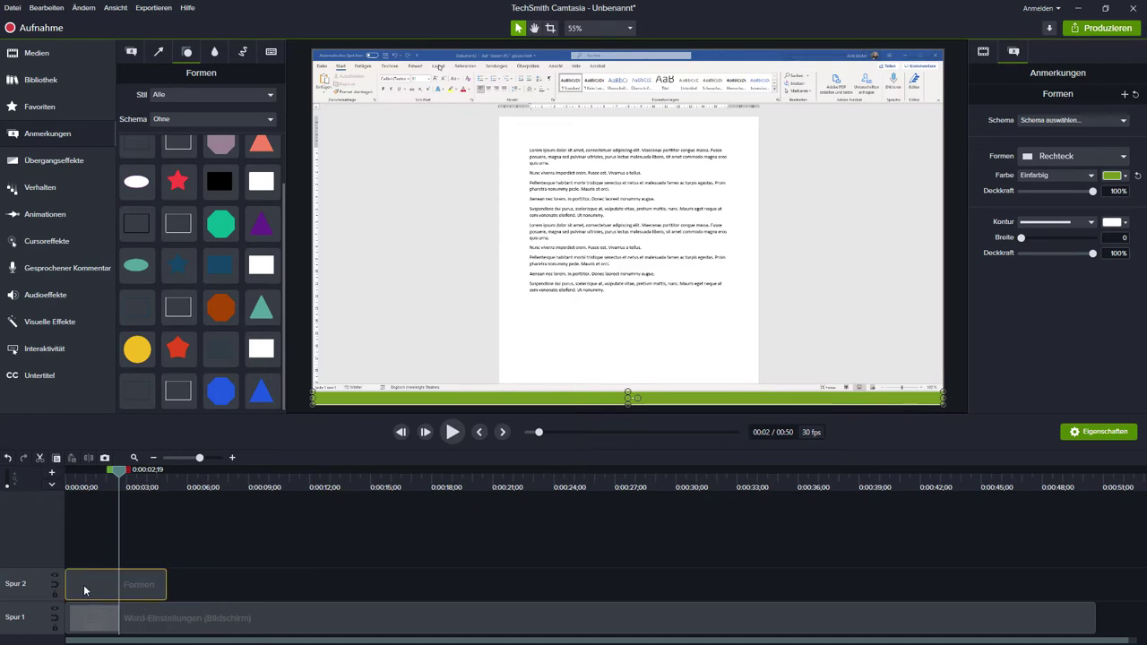
left_click_drag(165, 584, 1095, 584)
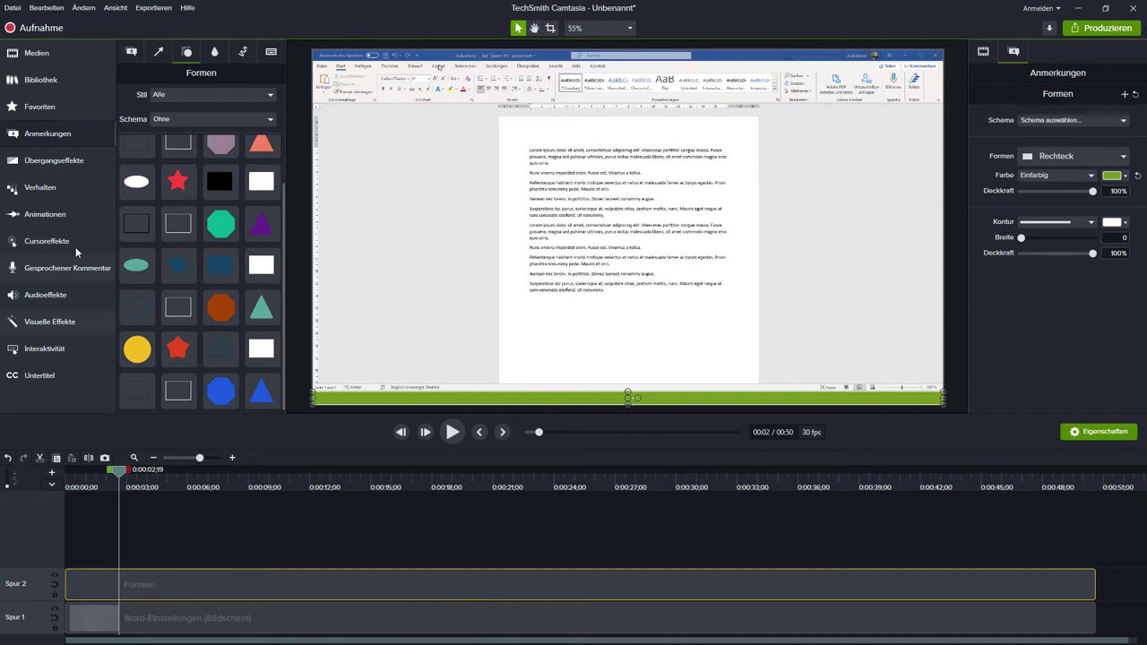
left_click(959, 396)
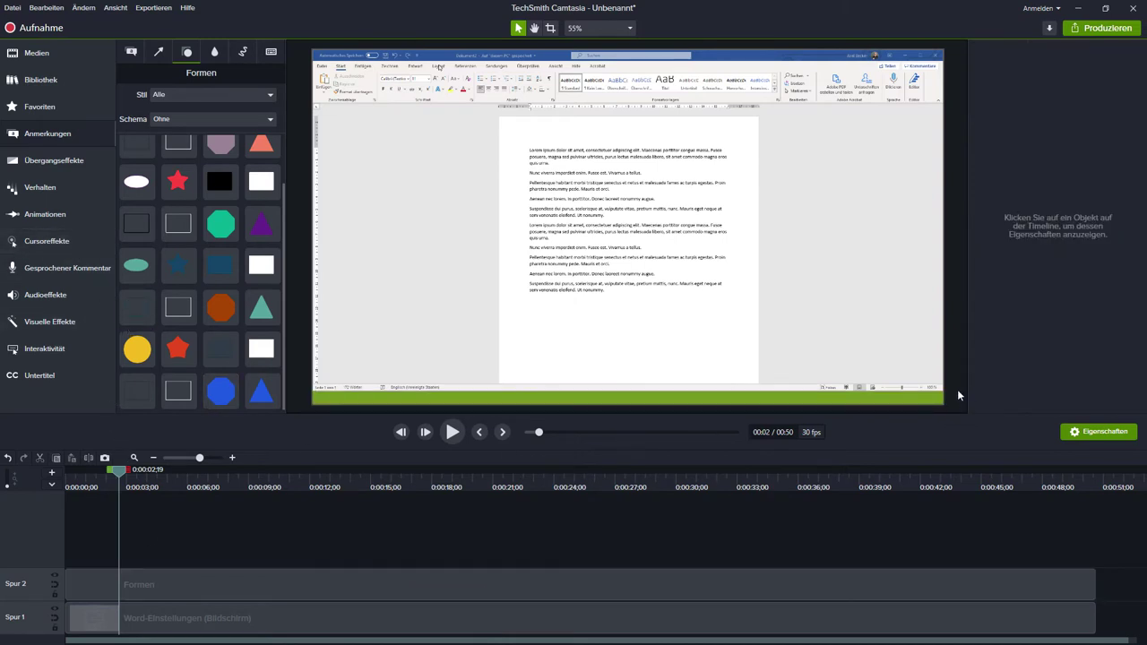
left_click(868, 399)
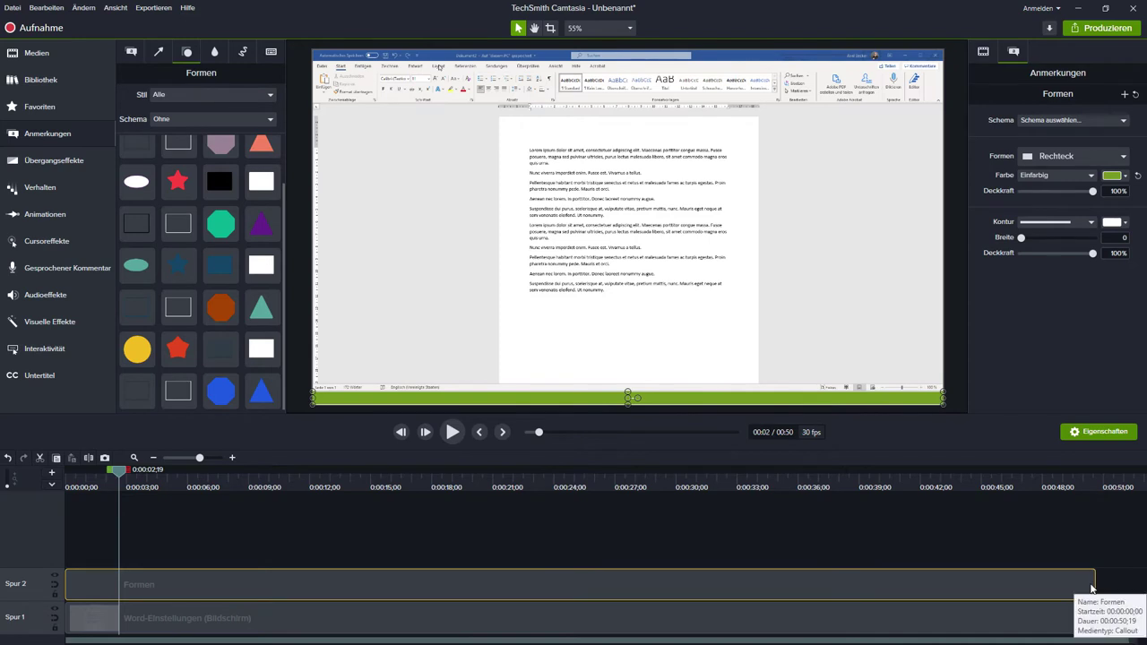
Add a custom animation to the rectangle's clip at about 22 seconds and shift the bar off the canvas's left edge at the animation's start
left_click(41, 217)
left_click(243, 49)
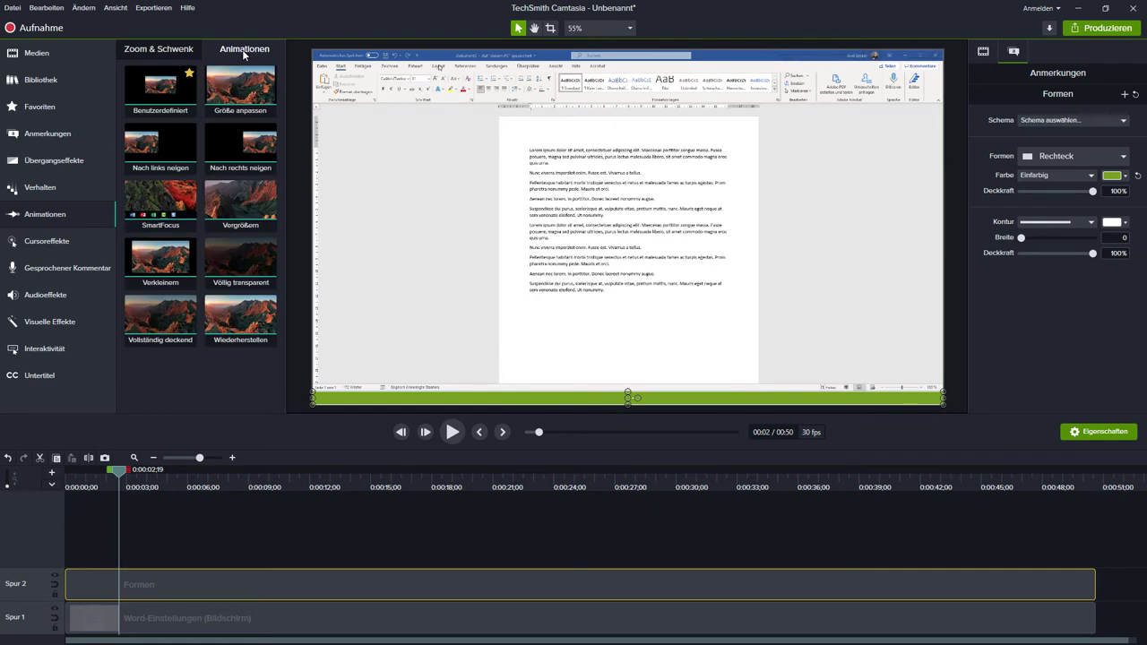
left_click_drag(168, 90, 515, 585)
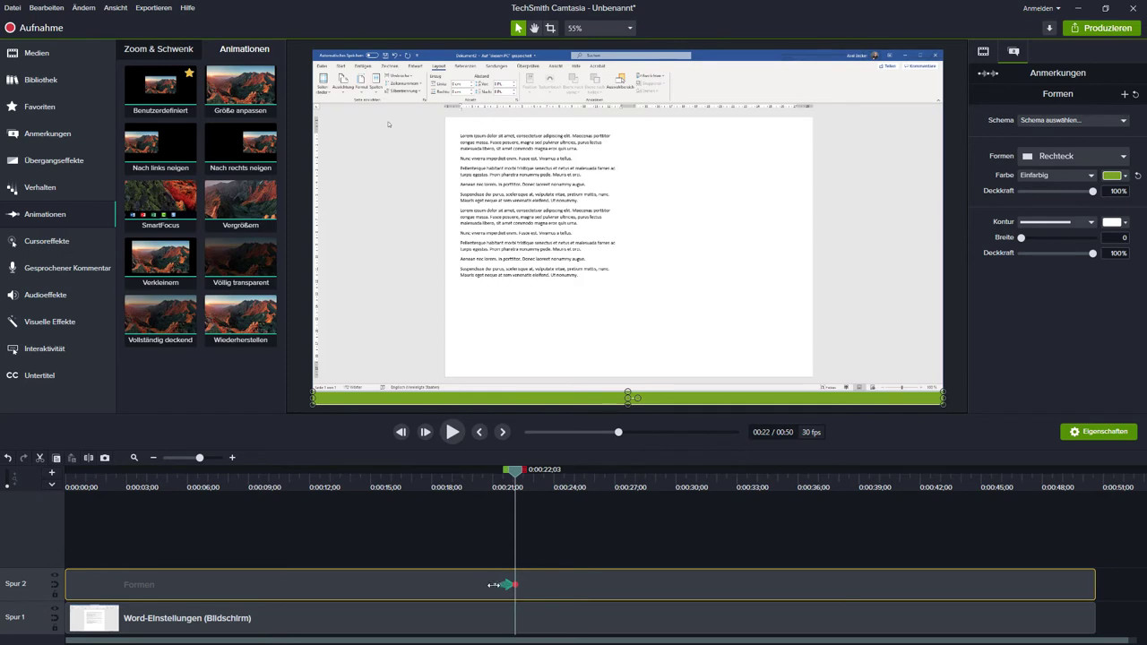
left_click(494, 584)
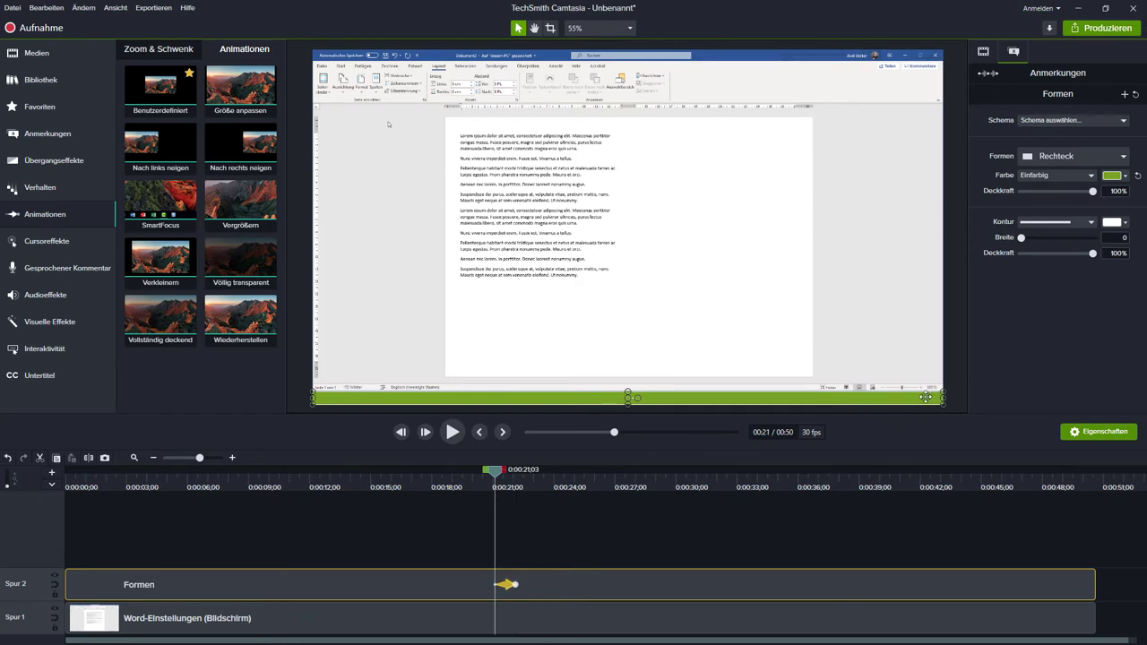
left_click_drag(933, 398, 308, 397)
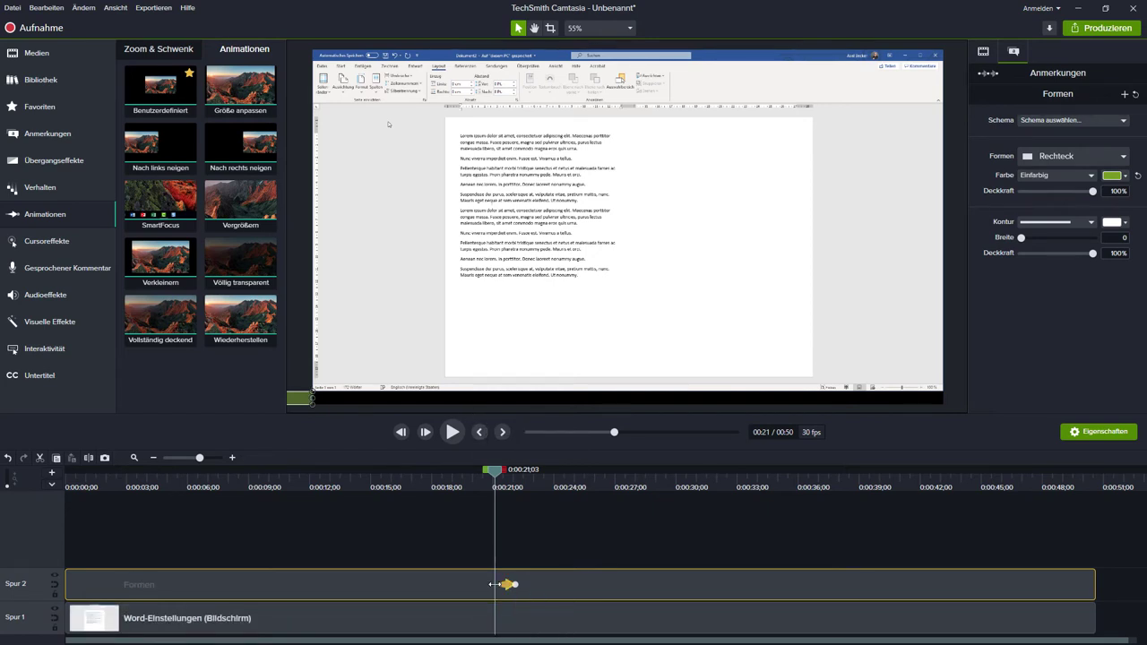
Stretch the rectangle's animation over the clip's full length and set its easing to Linear
left_click_drag(492, 585, 65, 587)
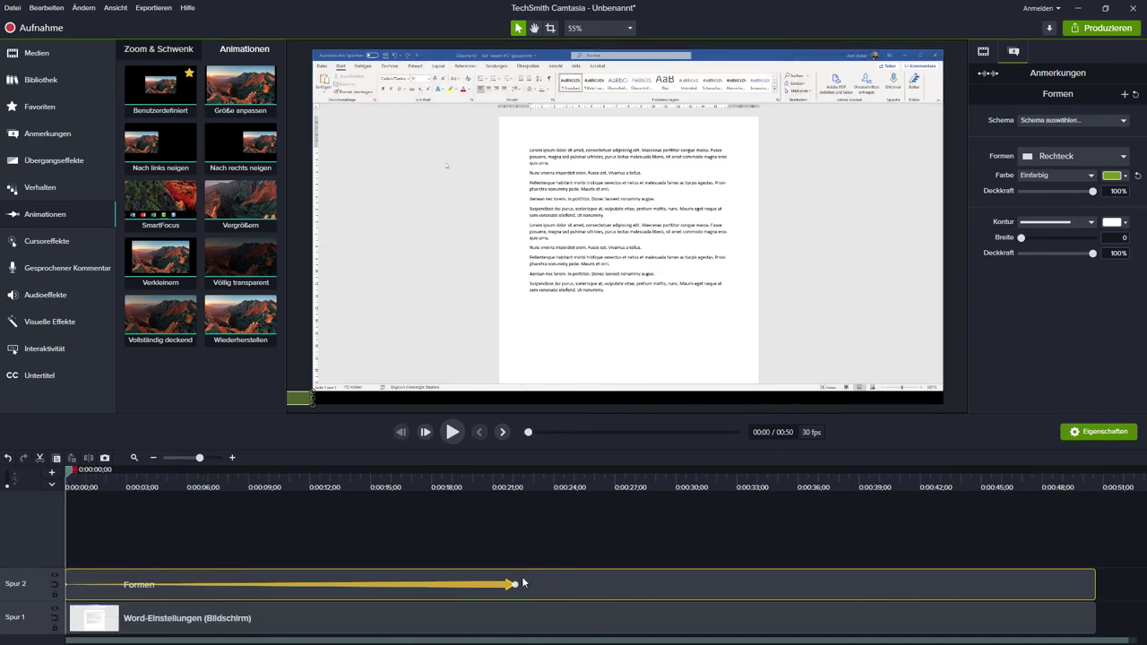
left_click_drag(522, 582, 1095, 584)
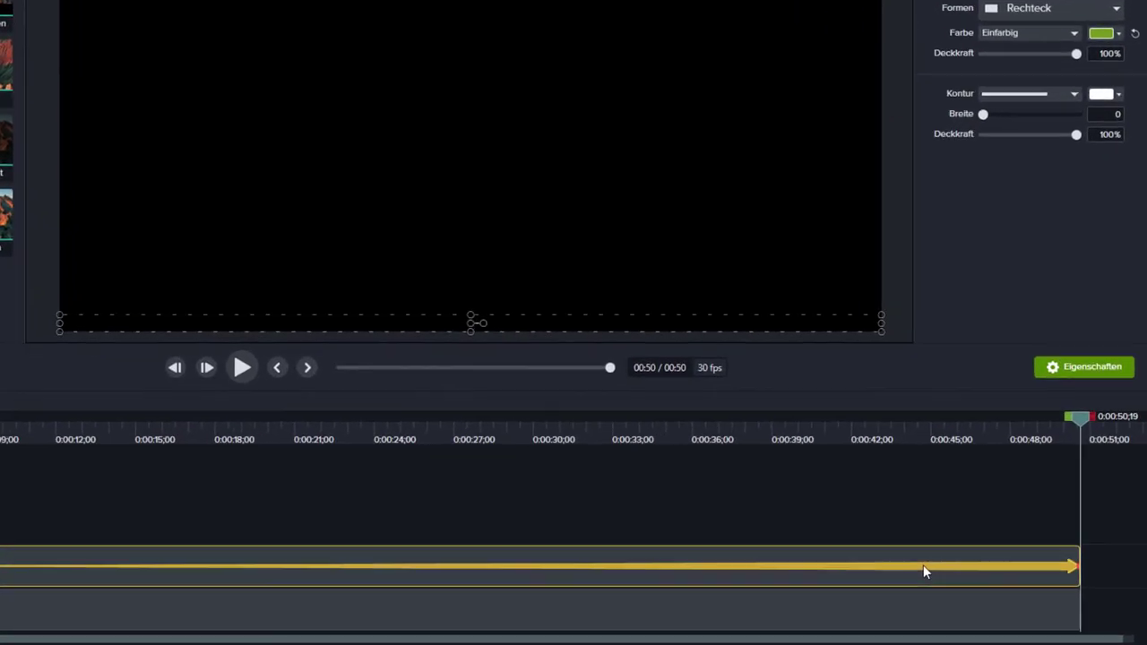
right_click(975, 589)
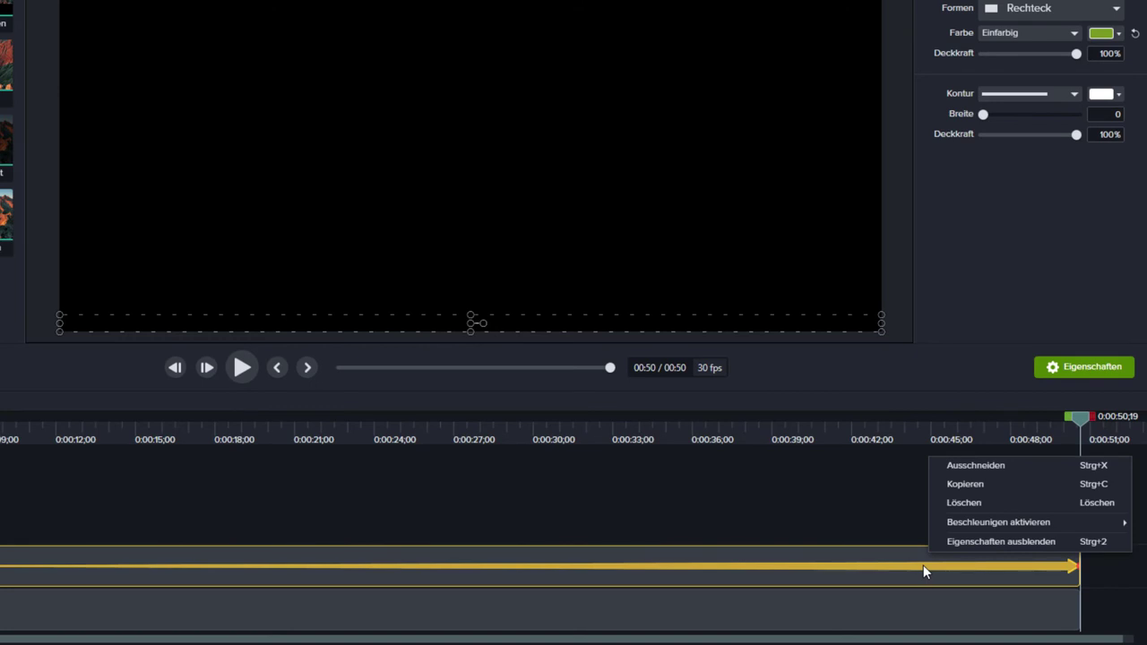
mouse_move(972, 531)
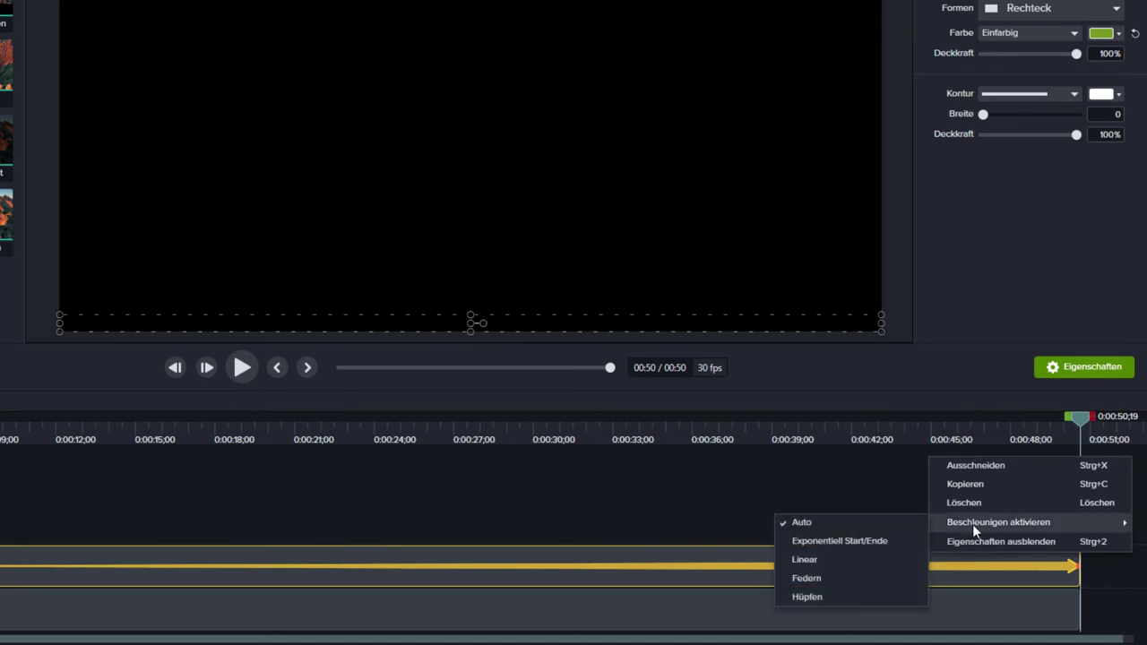
left_click(869, 561)
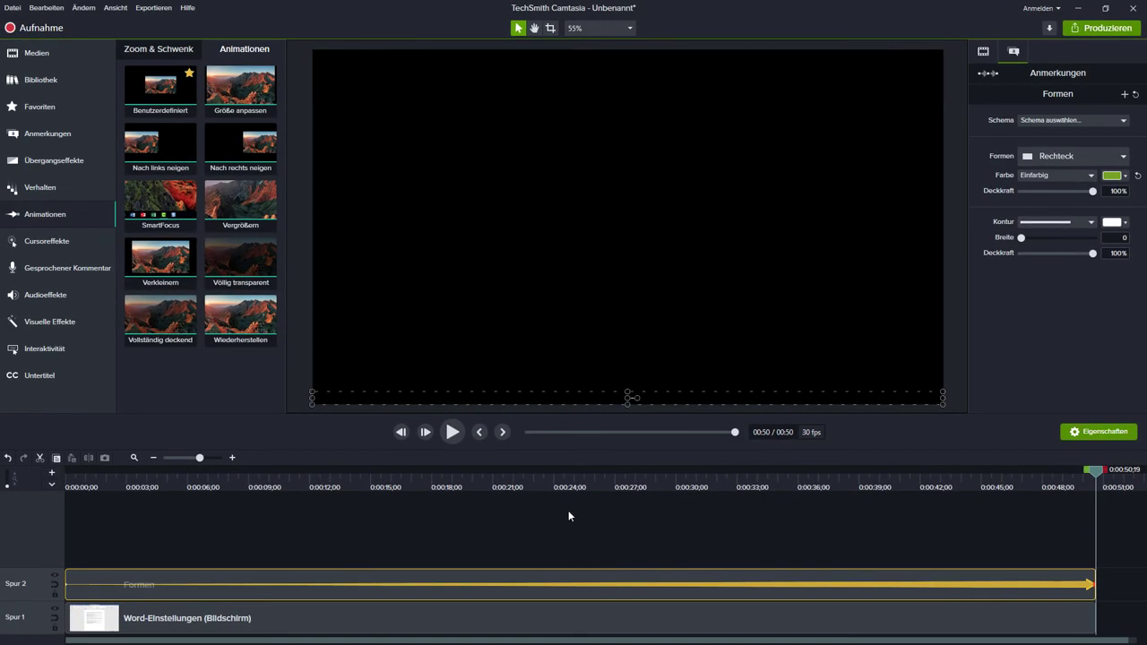
Play and scrub through the timeline to preview the green bar's movement beneath the recording
left_click(452, 432)
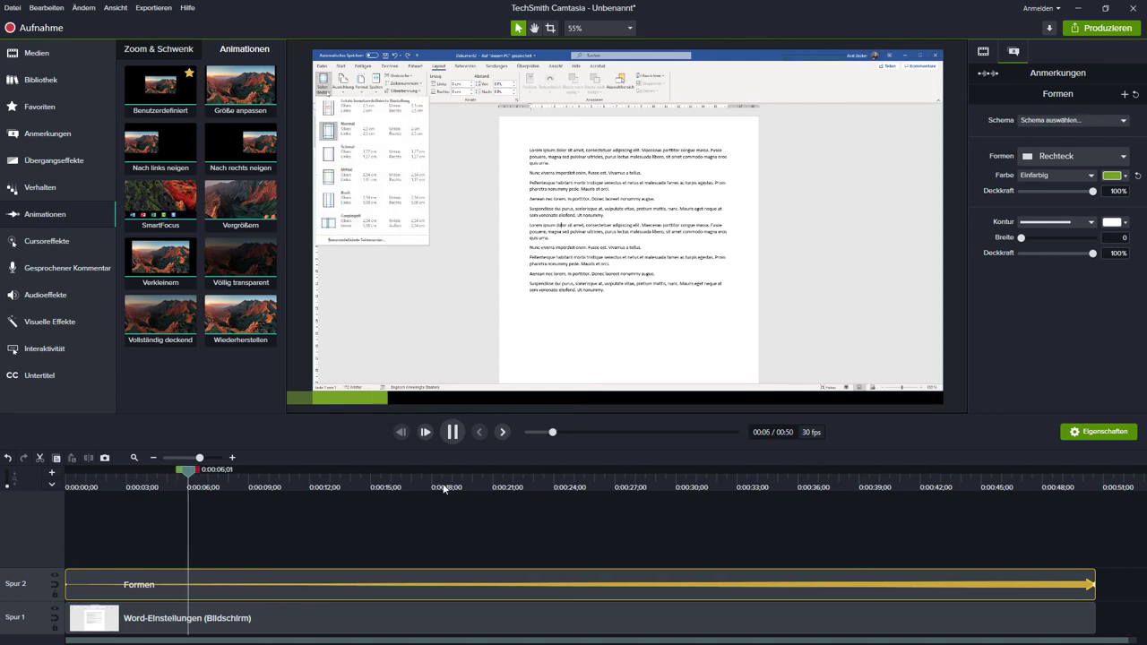
left_click_drag(214, 478, 1099, 517)
left_click(484, 527)
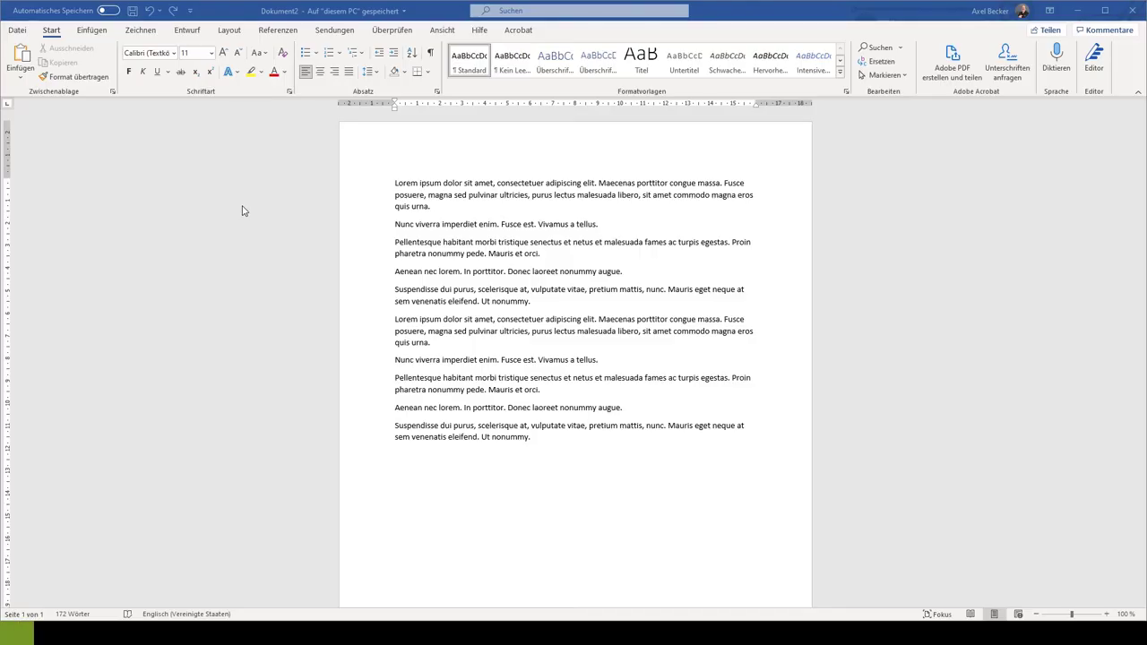
In Word, set the document's page margins to Schmal
left_click(230, 29)
left_click(27, 77)
left_click(29, 188)
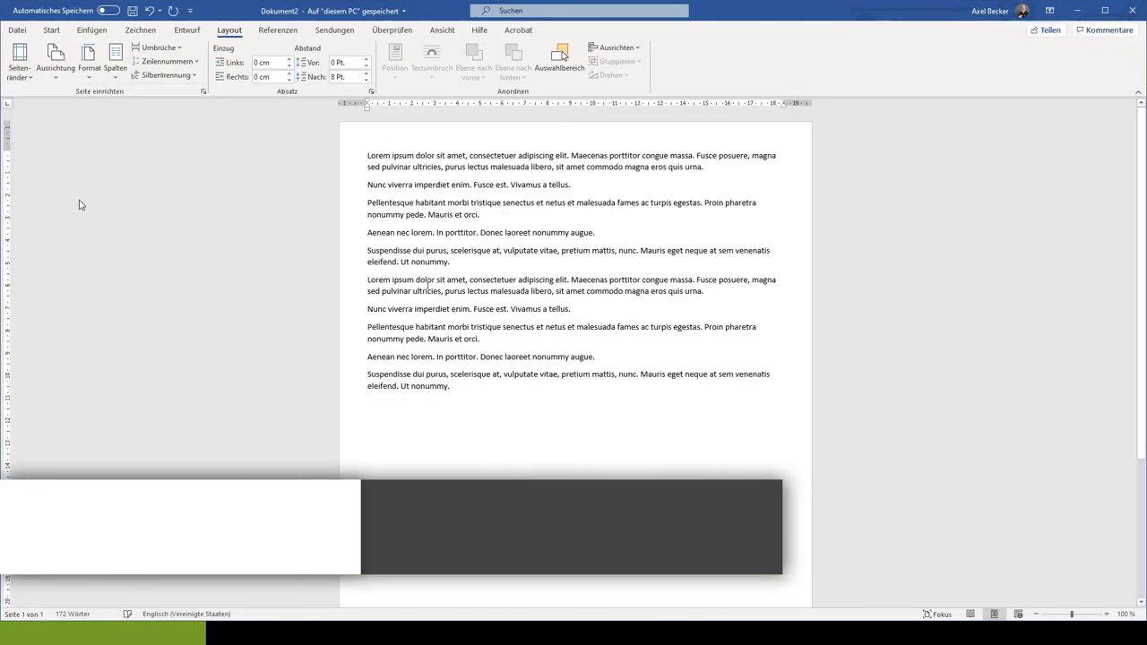
Set the page orientation to landscape and lay out the text in two columns
left_click(56, 63)
left_click(87, 140)
left_click(115, 62)
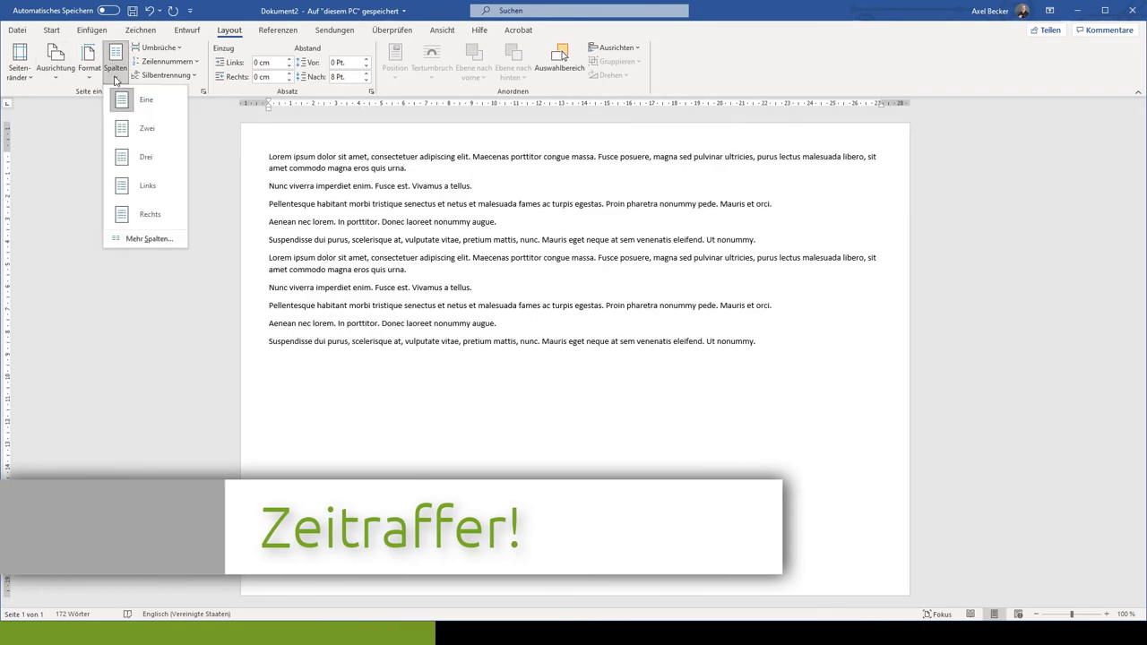
left_click(138, 133)
Copy the entire document text and paste it twice more to fill both columns
left_click_drag(284, 149, 528, 428)
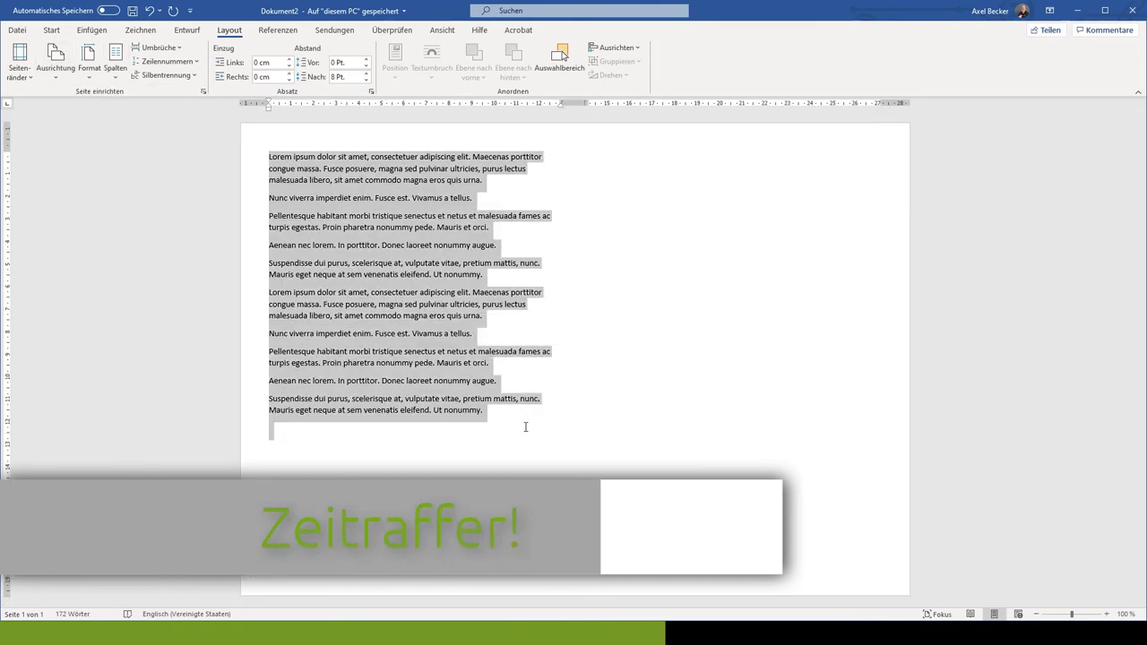
key("ctrl+c")
left_click(527, 427)
key("ctrl+v")
key("ctrl+v")
Make the document's first paragraph bold
left_click_drag(269, 155, 427, 186)
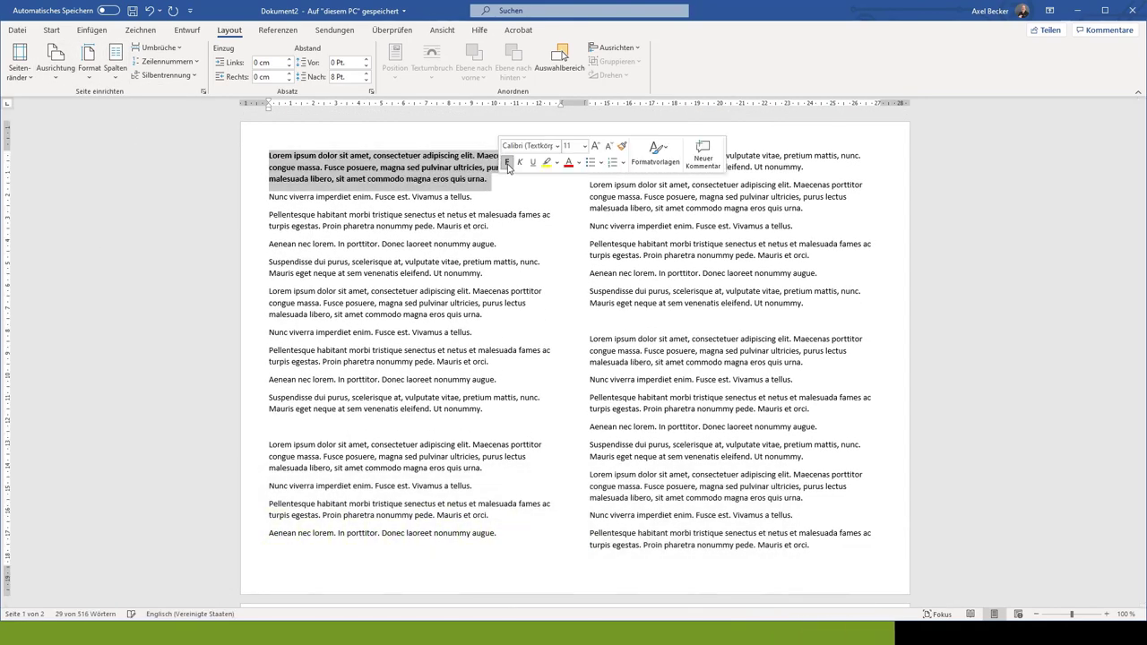